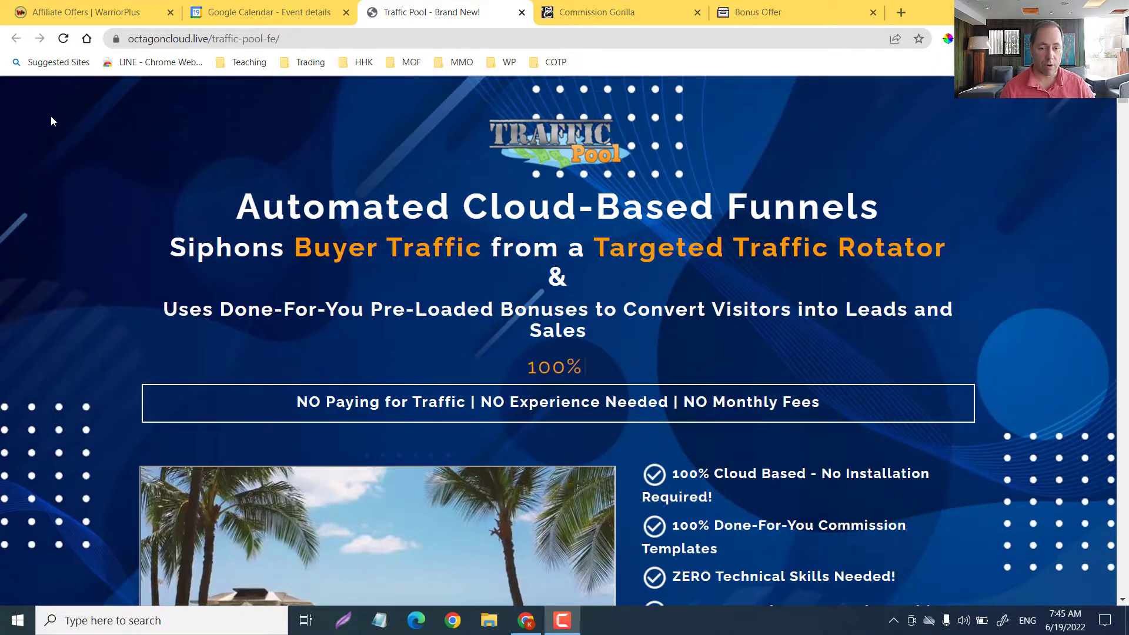
# - Open DevTools on the Traffic Pool sales page with Inspect
pyautogui.rightClick(10, 86)
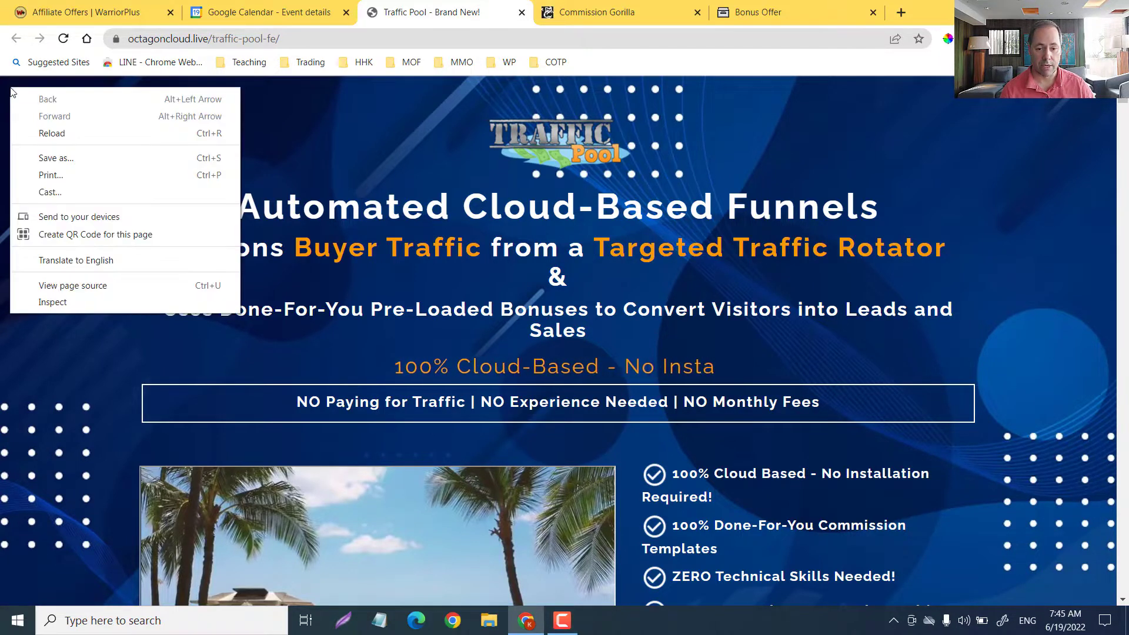
pyautogui.click(53, 303)
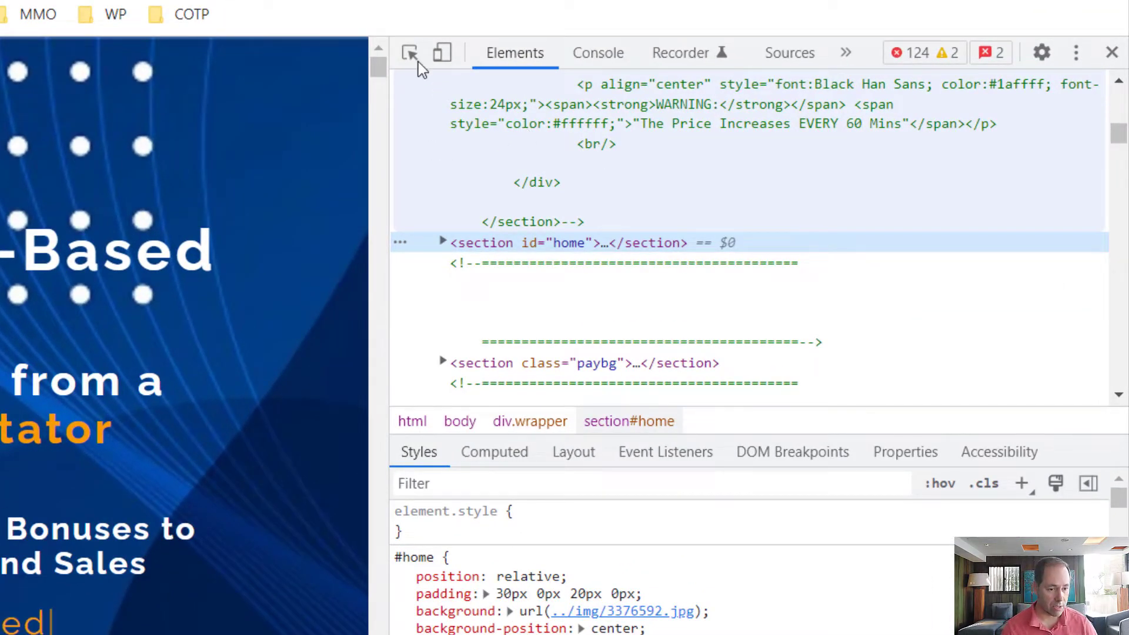
pyautogui.scroll(5, 467, 136)
pyautogui.scroll(4, 469, 136)
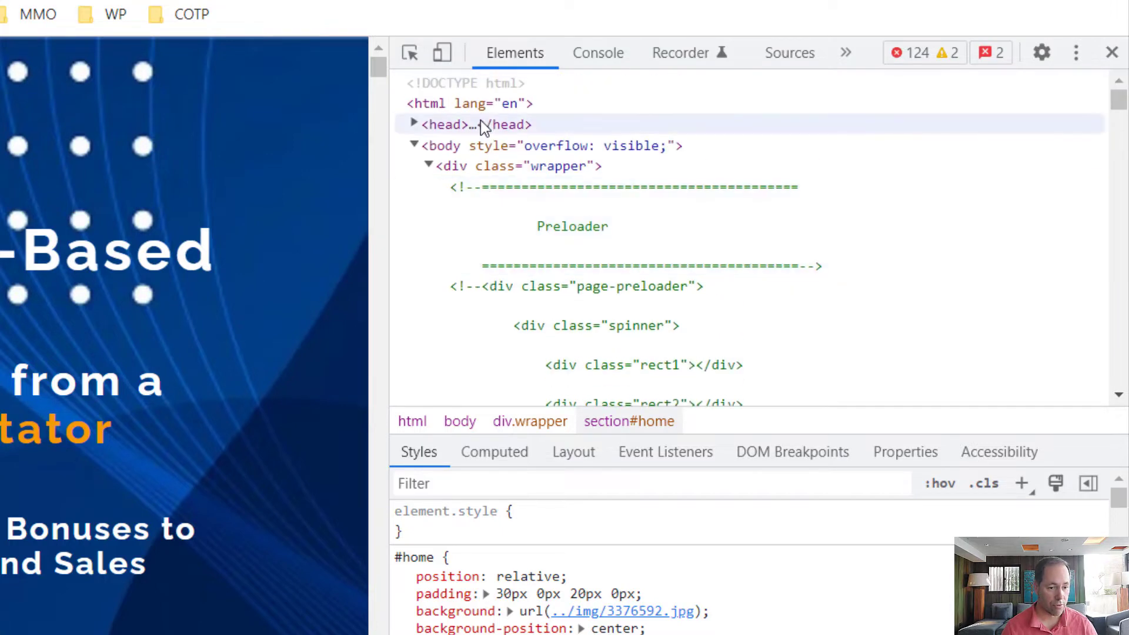
# - Expand the head node and find the #home background image url(../img/3376592.jpg)
pyautogui.click(415, 124)
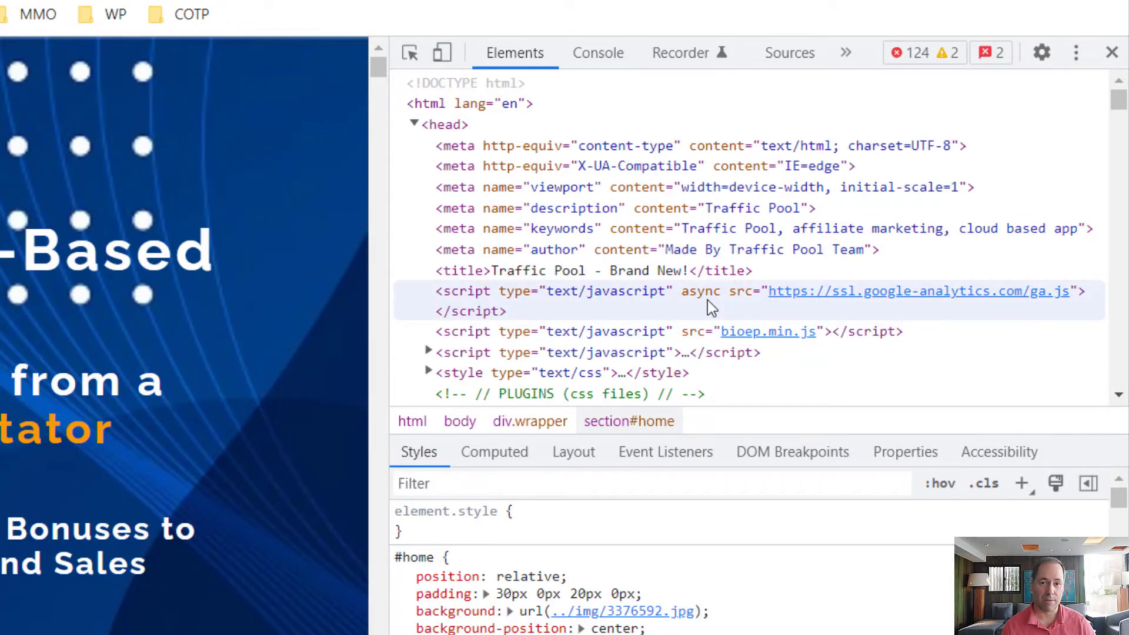
pyautogui.scroll(-3, 707, 300)
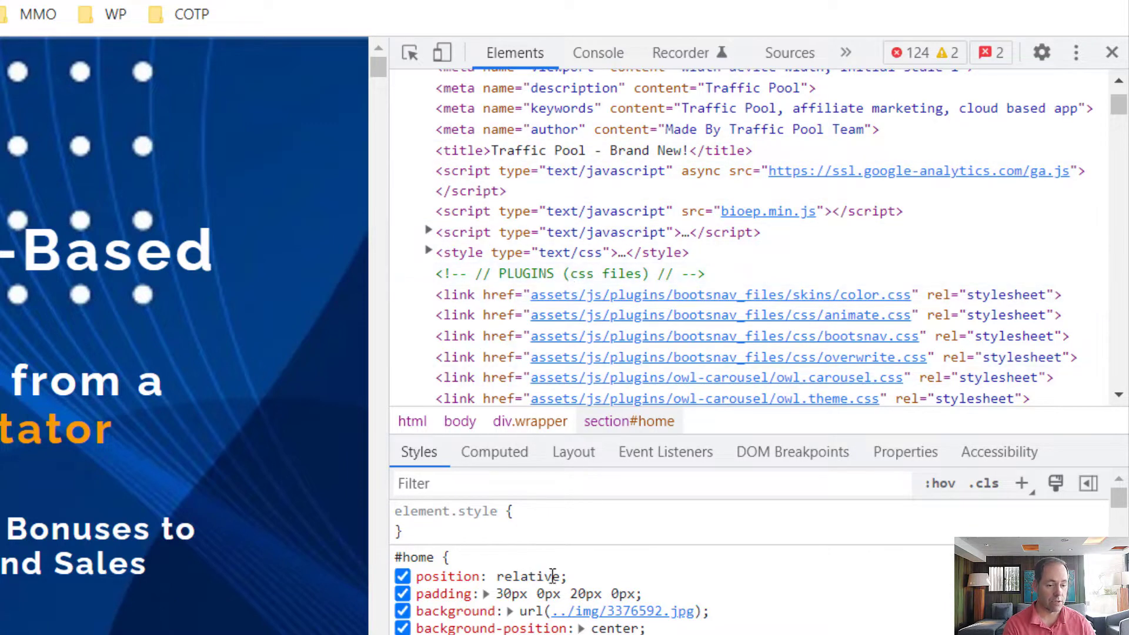
pyautogui.moveTo(596, 612)
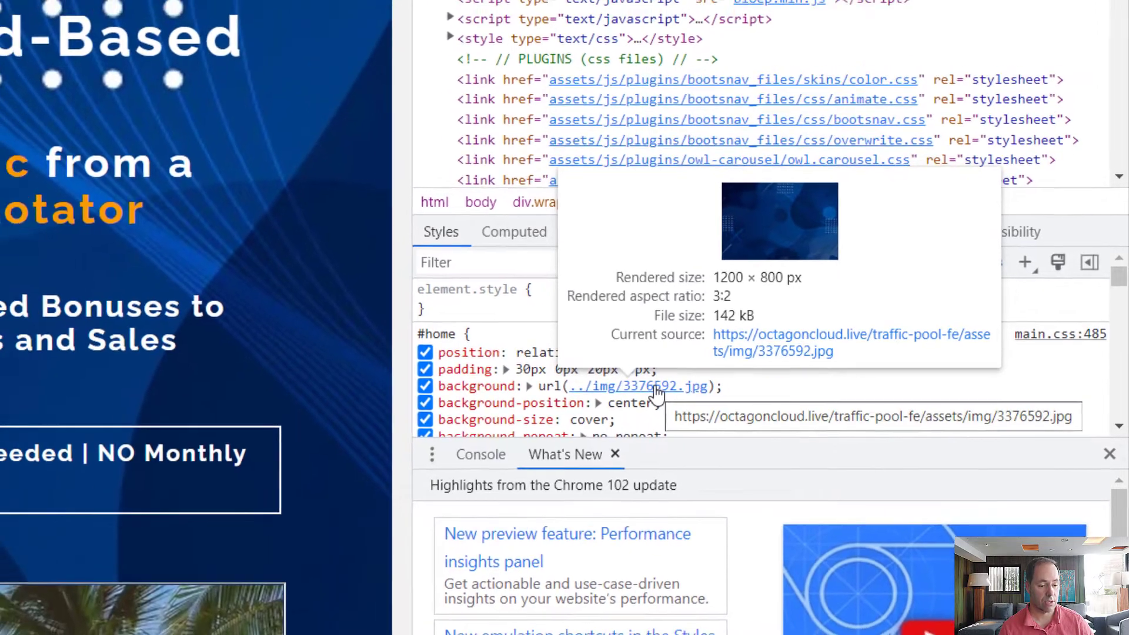
# - Open 3376592.jpg in a new tab, then go back to the Traffic Pool - Brand New! tab
pyautogui.rightClick(641, 383)
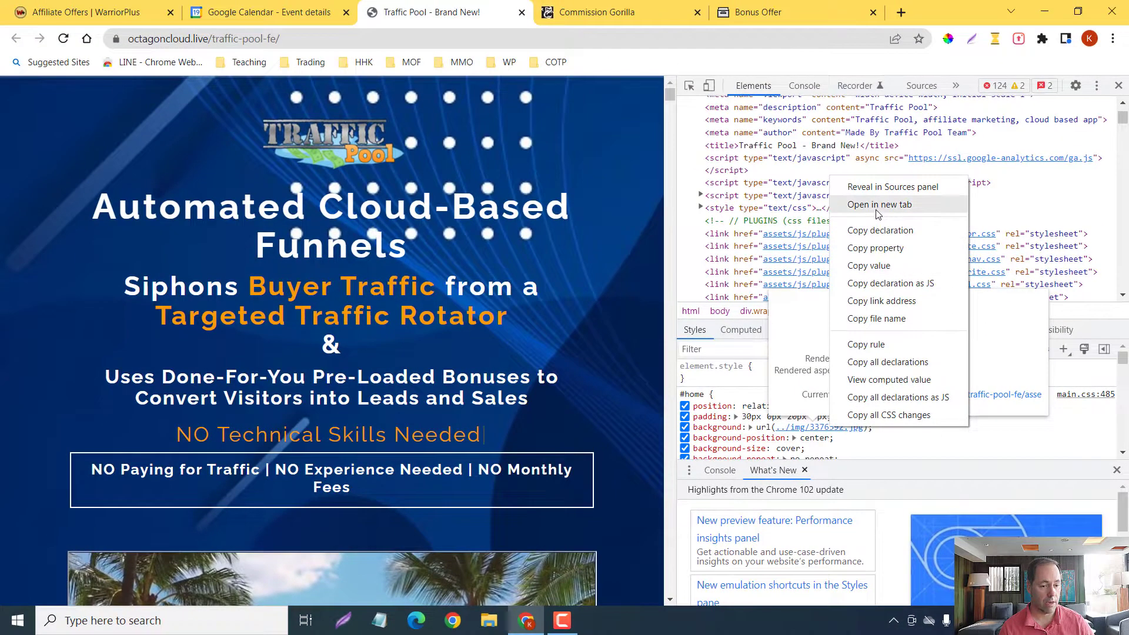
pyautogui.click(878, 206)
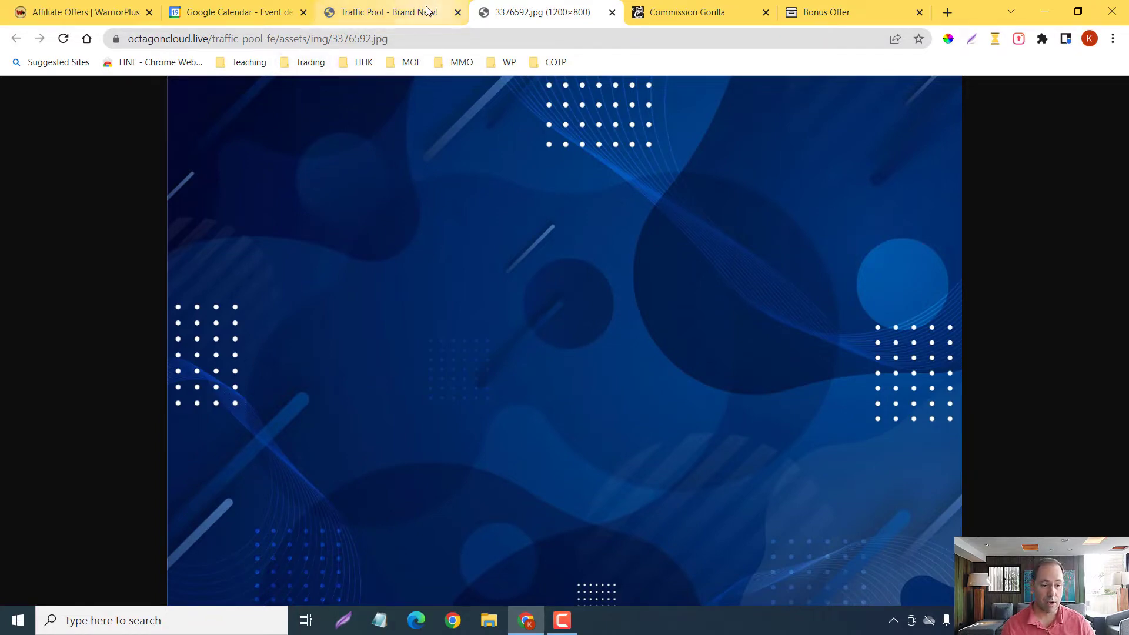
pyautogui.click(385, 12)
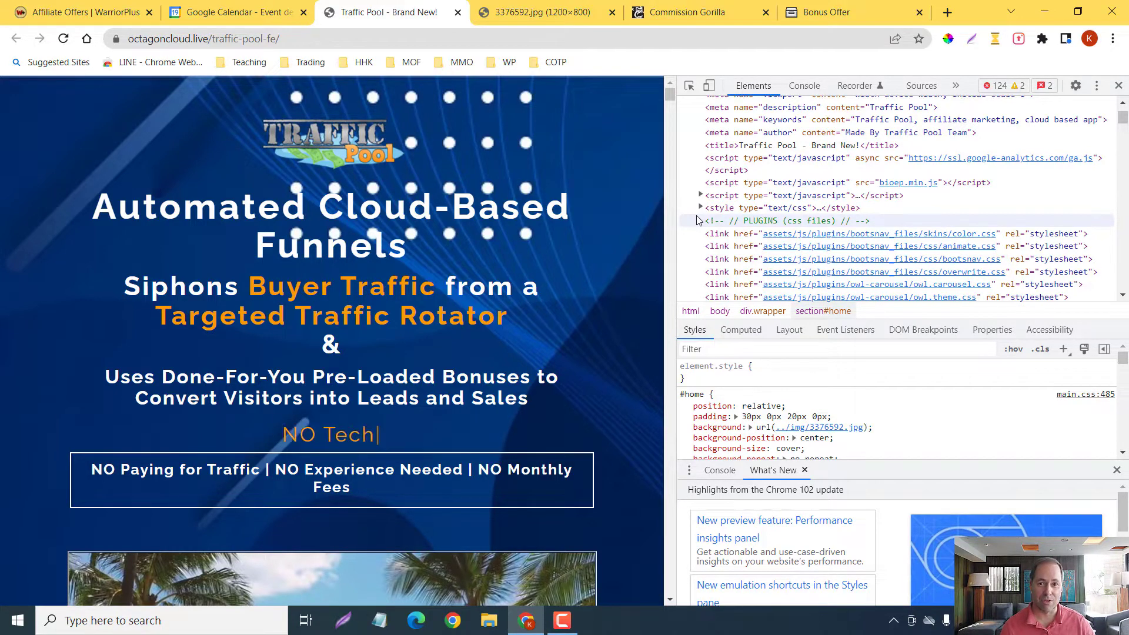
# - In the Sources panel, expand octagoncloud.live down to the assets img folder
pyautogui.click(921, 86)
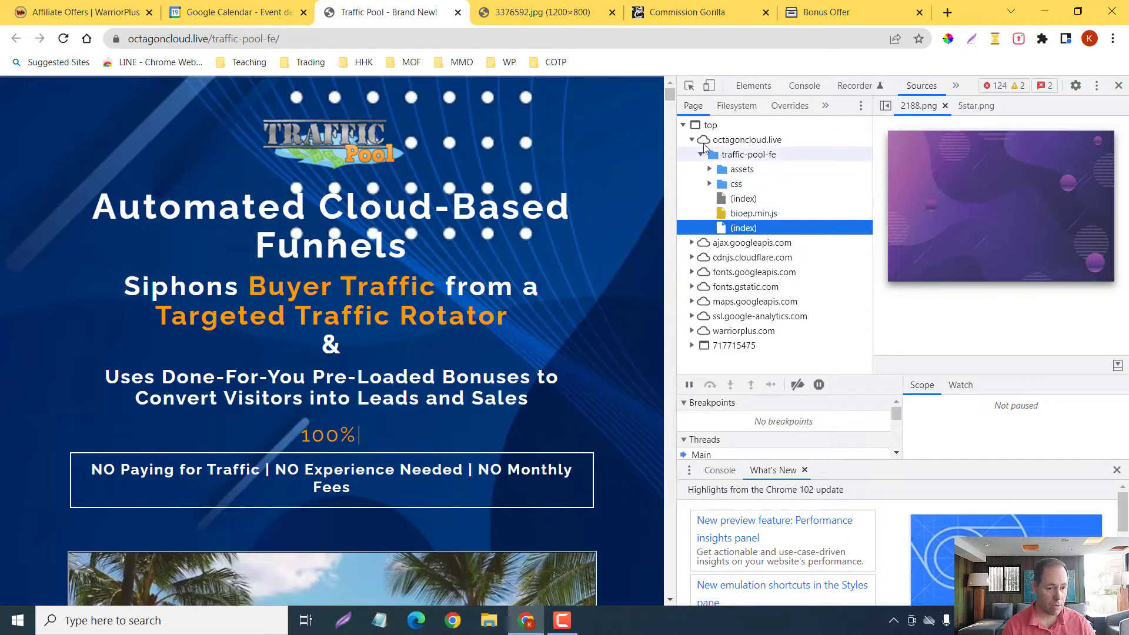
pyautogui.click(710, 184)
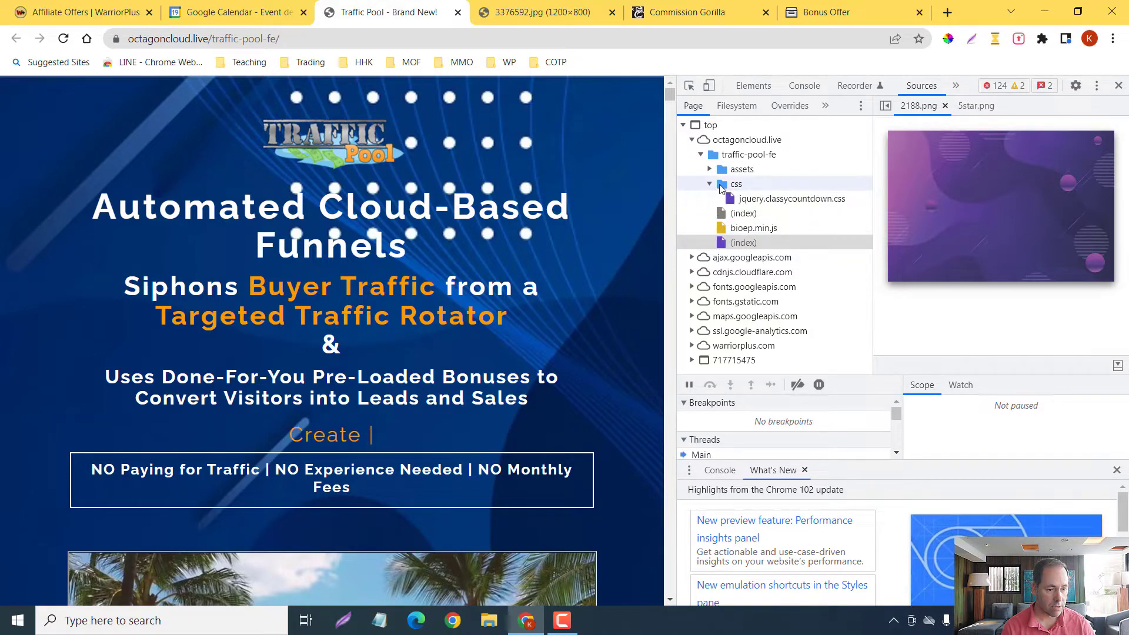
pyautogui.click(692, 139)
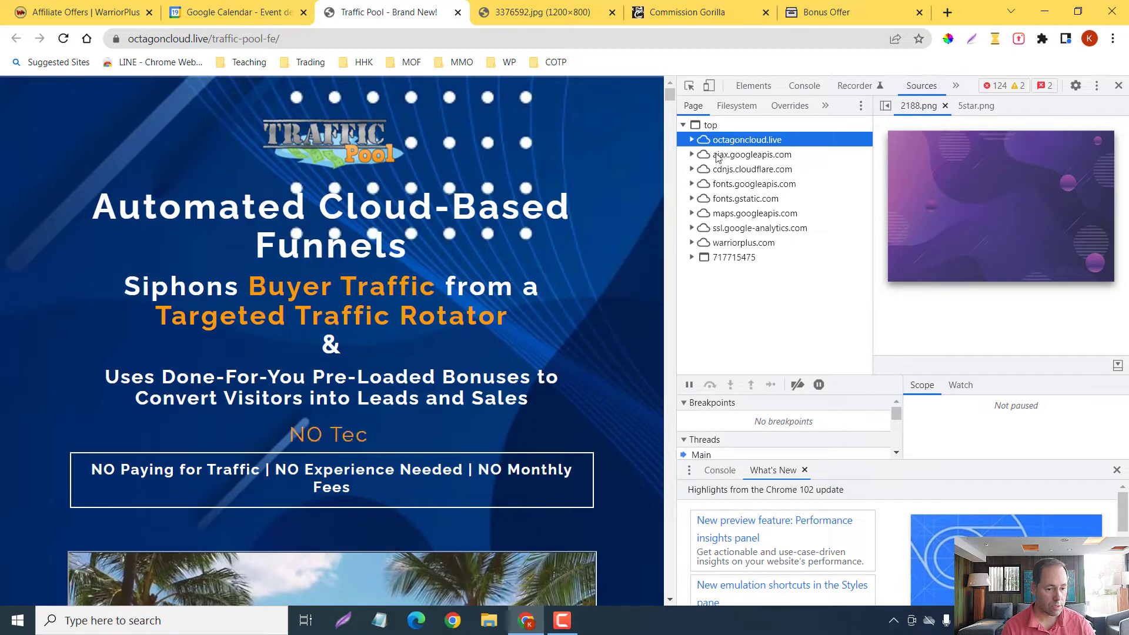
pyautogui.click(693, 140)
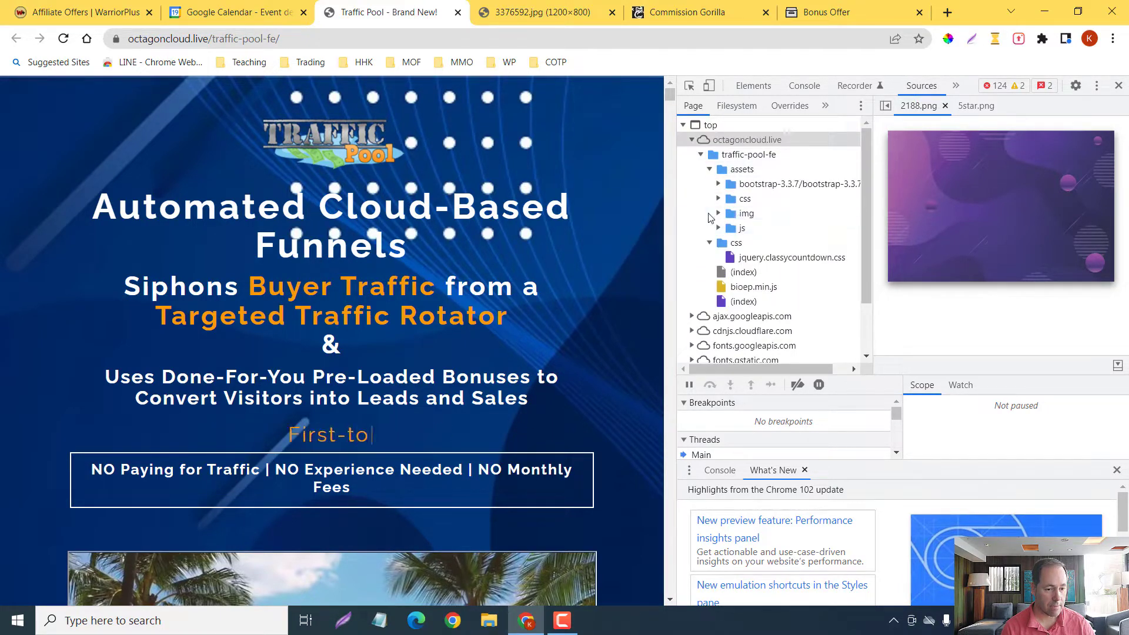
pyautogui.click(719, 214)
# - Preview the purple 2188.png image and open it in a new tab
pyautogui.click(765, 228)
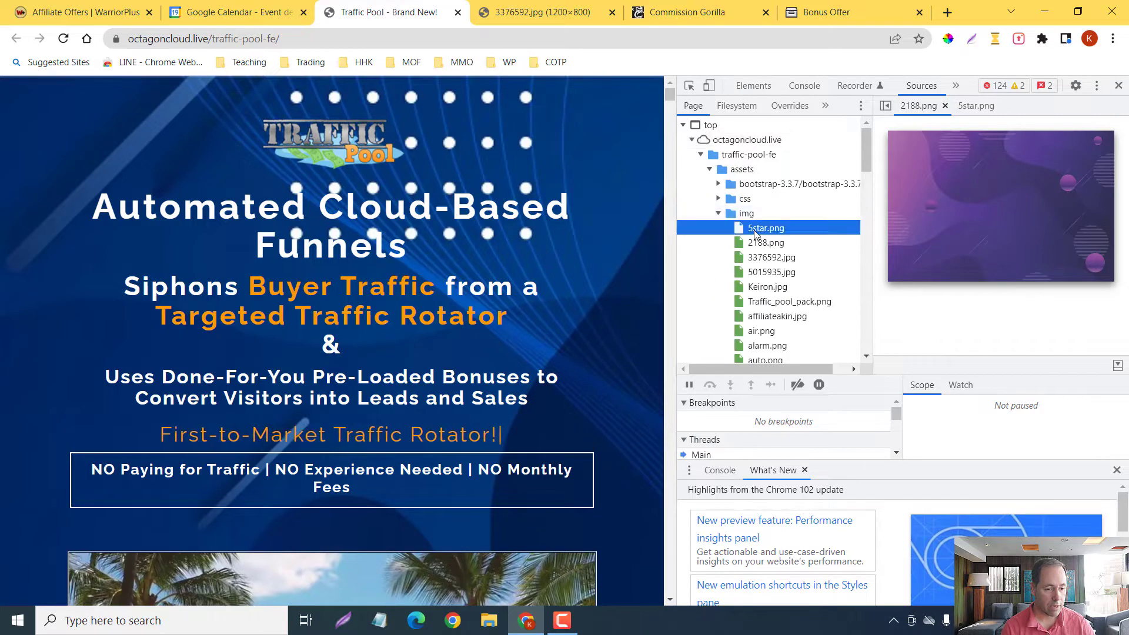
pyautogui.click(763, 246)
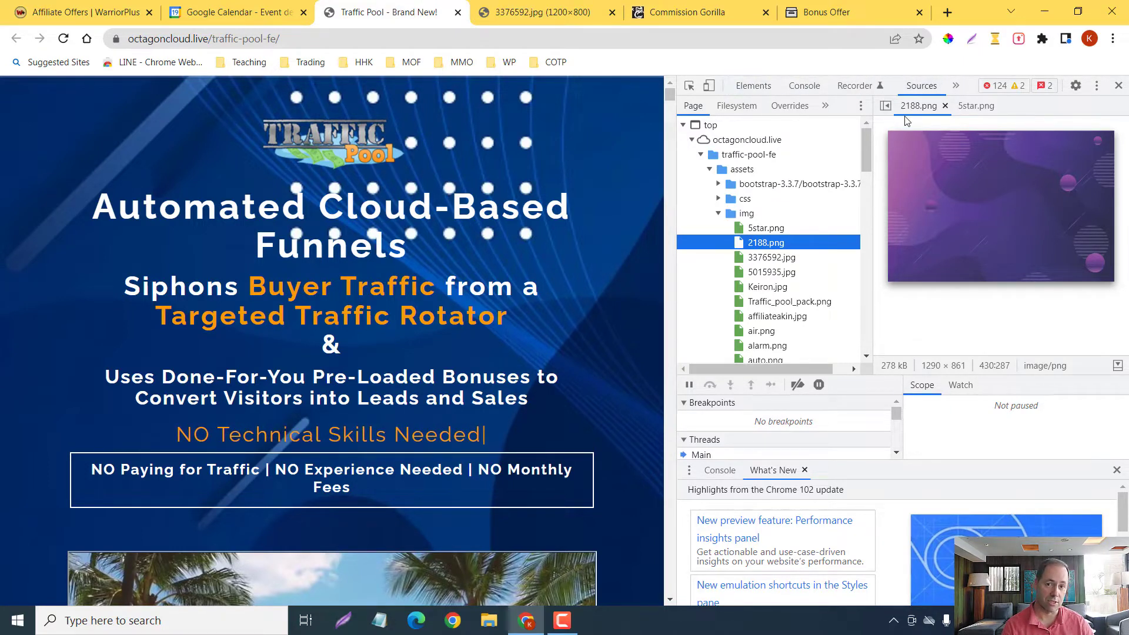
pyautogui.rightClick(978, 177)
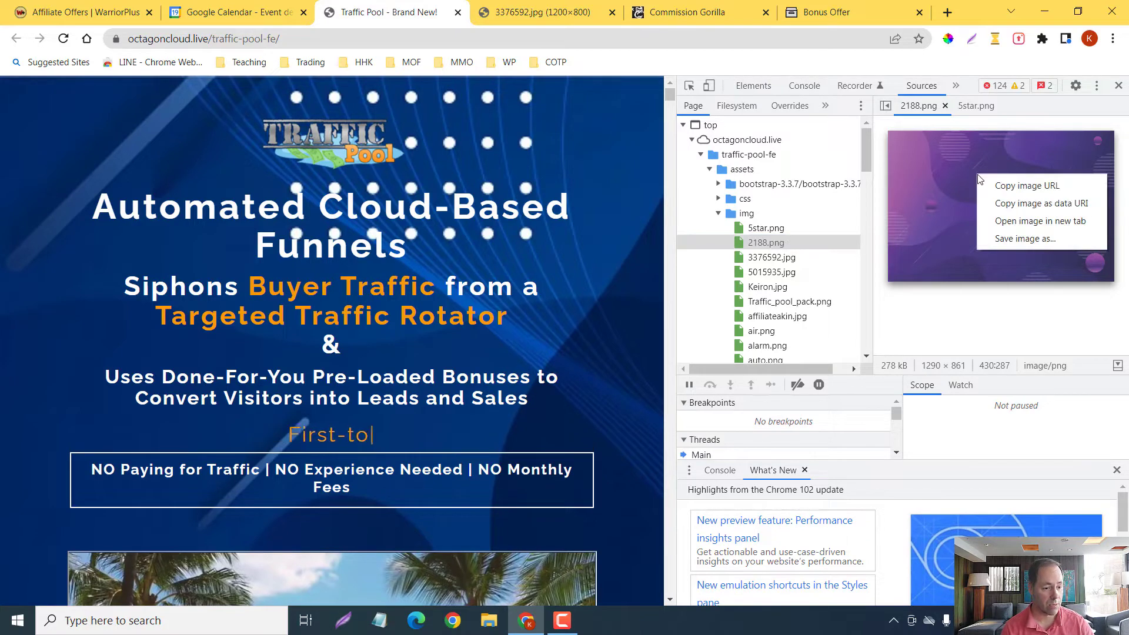
pyautogui.click(1035, 222)
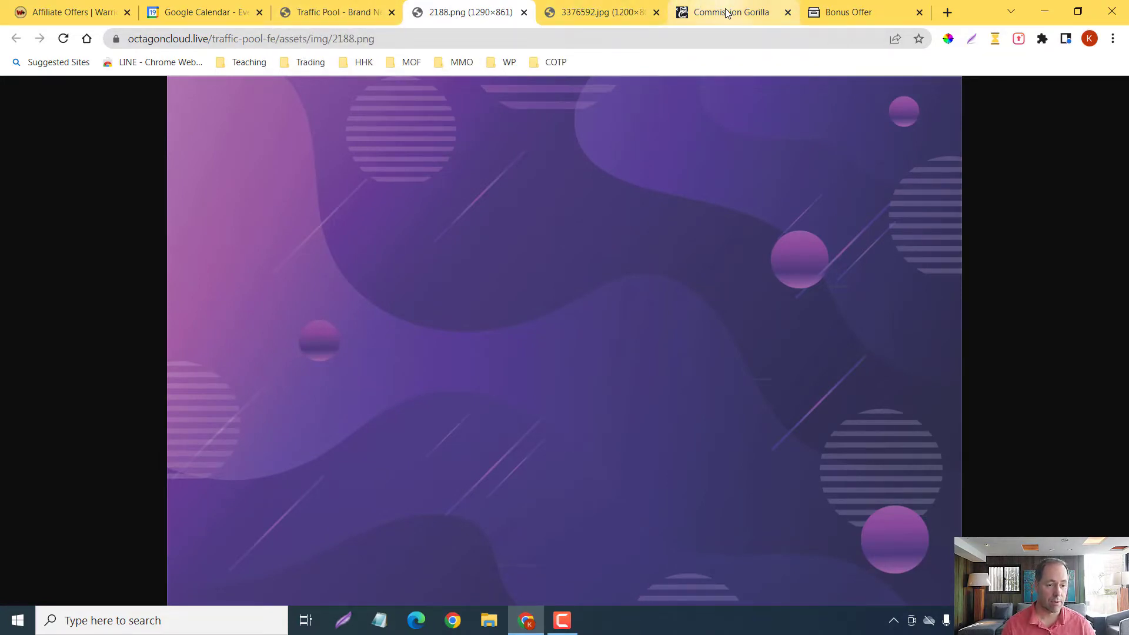
# - Close DevTools on the Traffic Pool page and glance over the Bonus Offer page
pyautogui.click(331, 13)
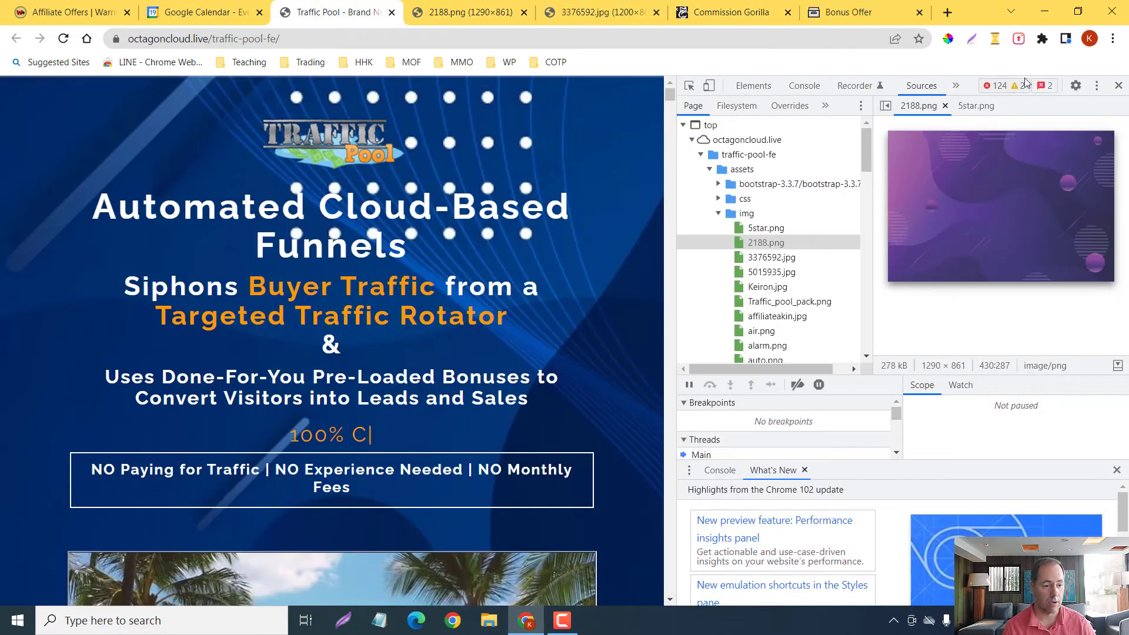
pyautogui.click(1119, 87)
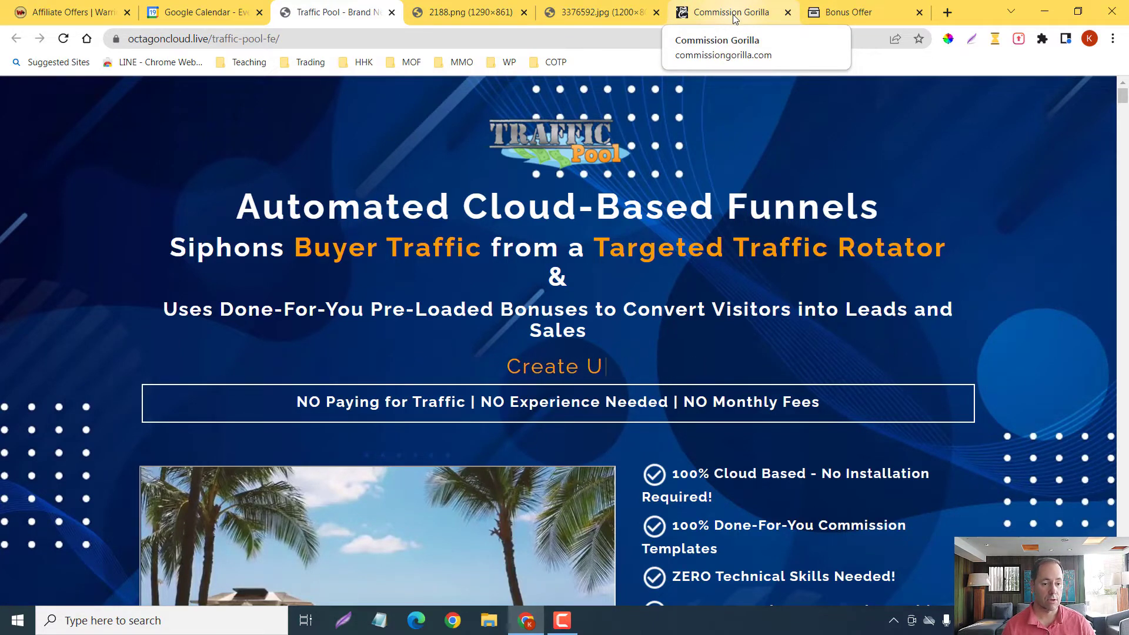
pyautogui.click(849, 13)
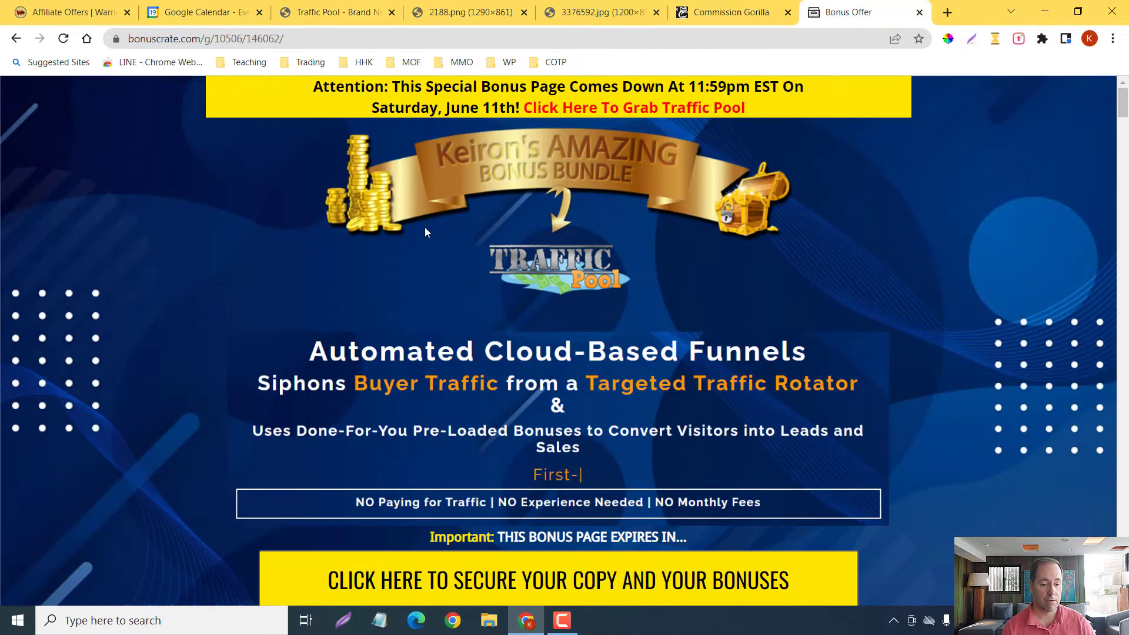
pyautogui.scroll(-5, 965, 279)
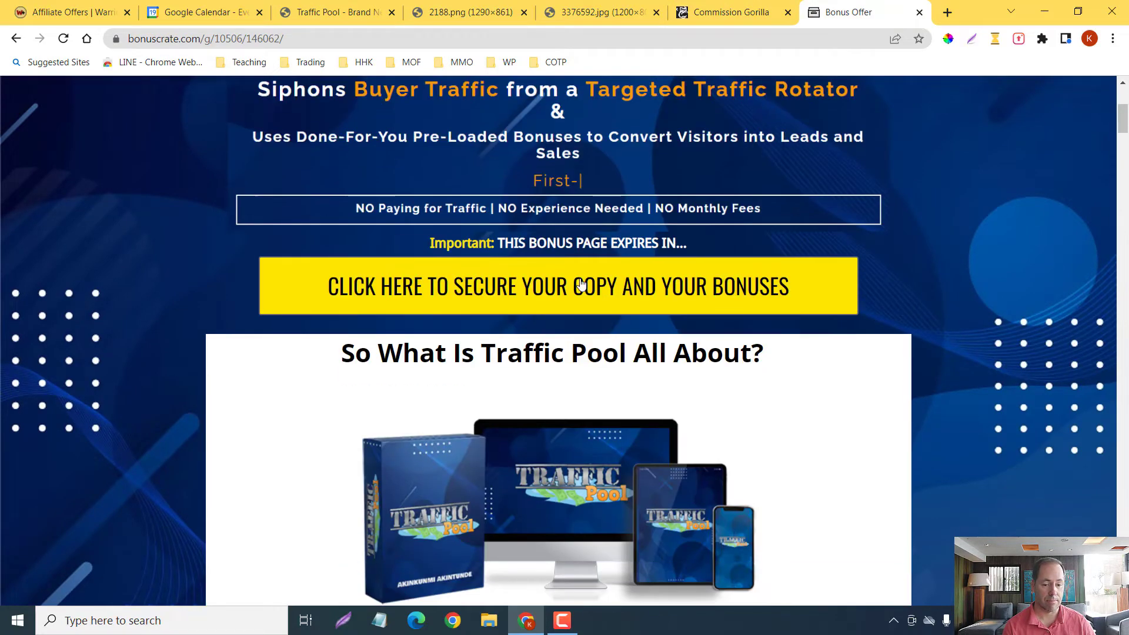
pyautogui.scroll(5, 129, 256)
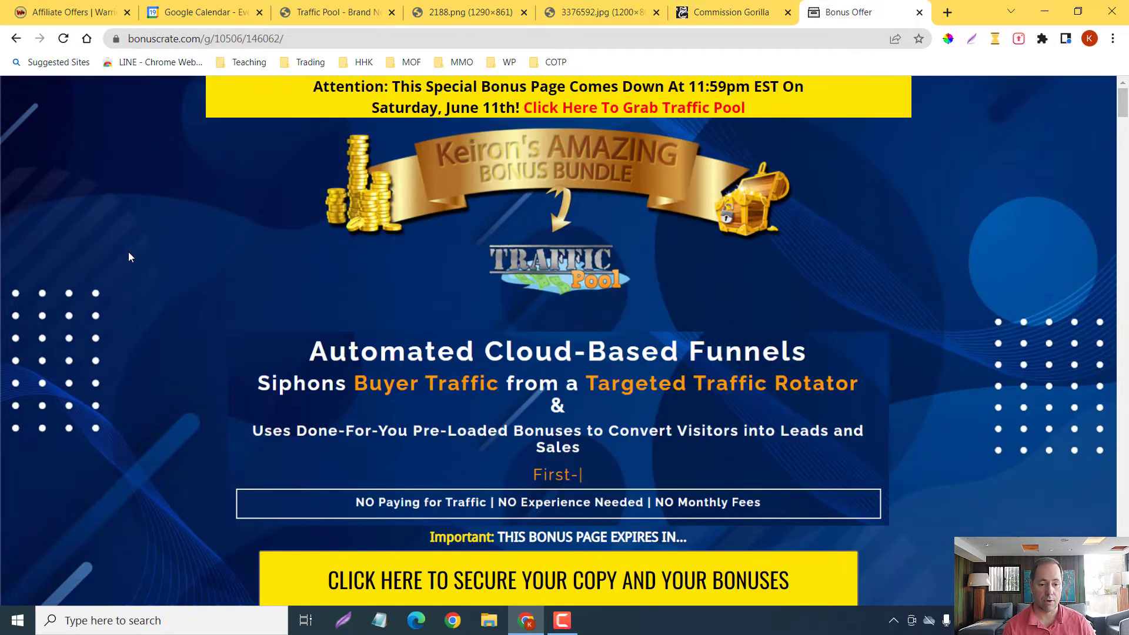
# - Return to the full-width Traffic Pool sales page and scroll through it
pyautogui.click(333, 15)
pyautogui.scroll(-9, 747, 253)
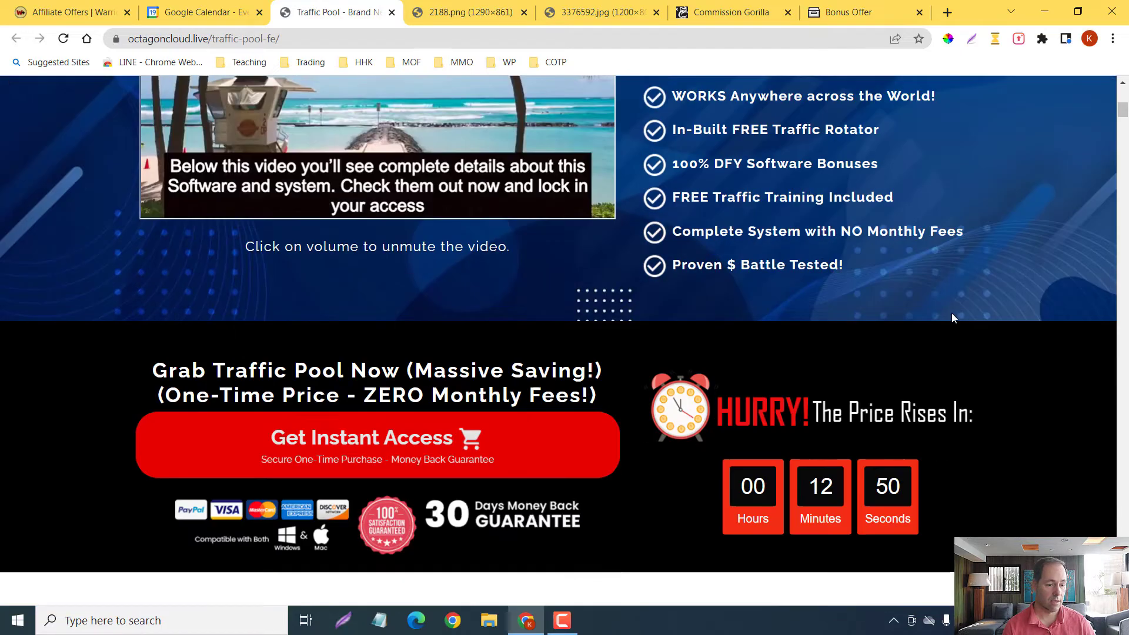
pyautogui.scroll(7, 951, 317)
pyautogui.scroll(1, 72, 185)
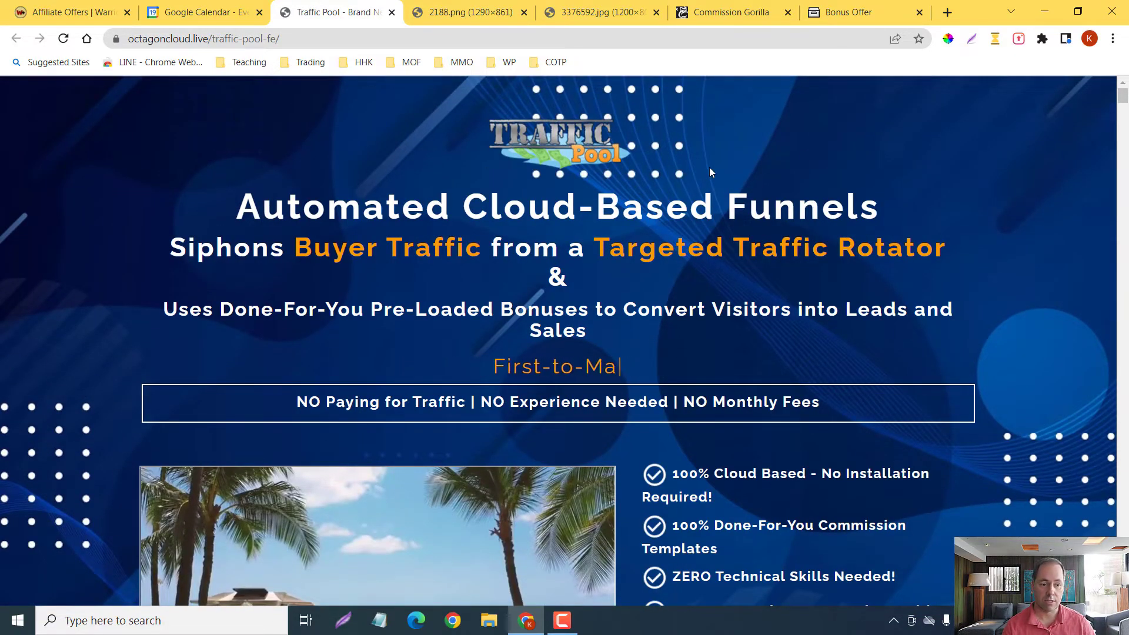
# - Scroll through the bonuscrate Bonus Offer page, from the bonus bundle banner and June 11 expiry notice onward
pyautogui.click(829, 13)
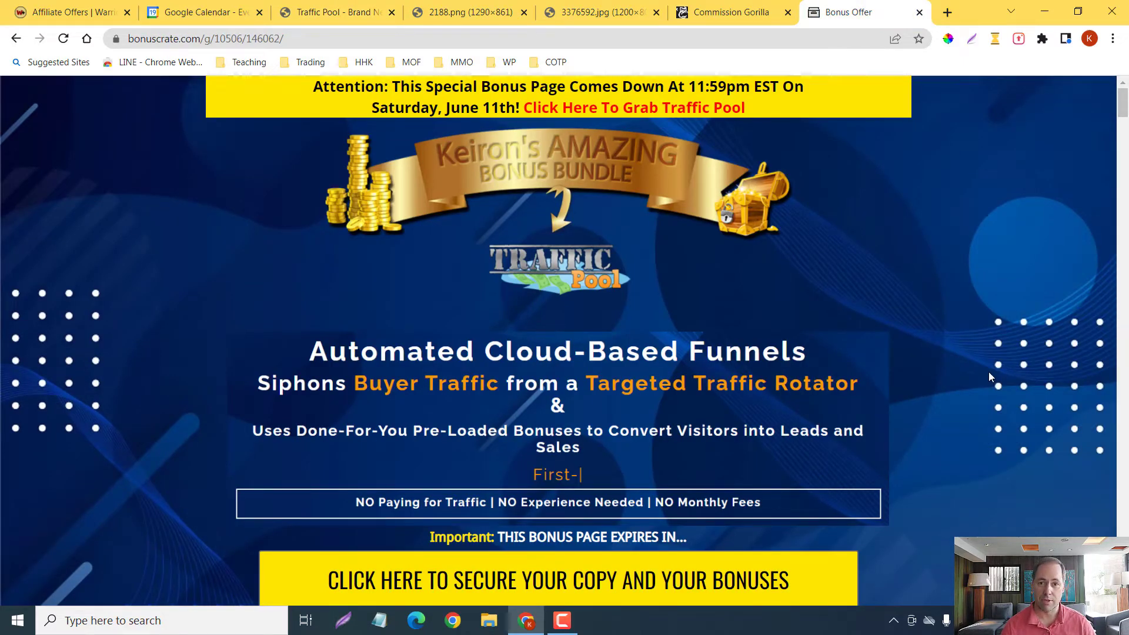
pyautogui.scroll(-1, 989, 372)
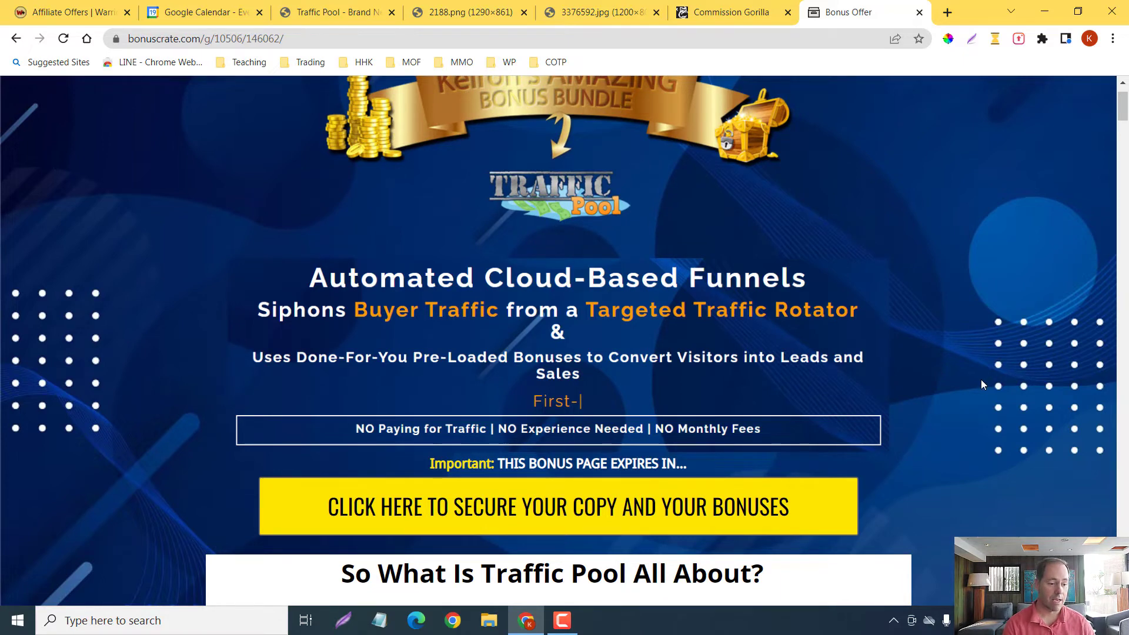
pyautogui.scroll(-6, 969, 399)
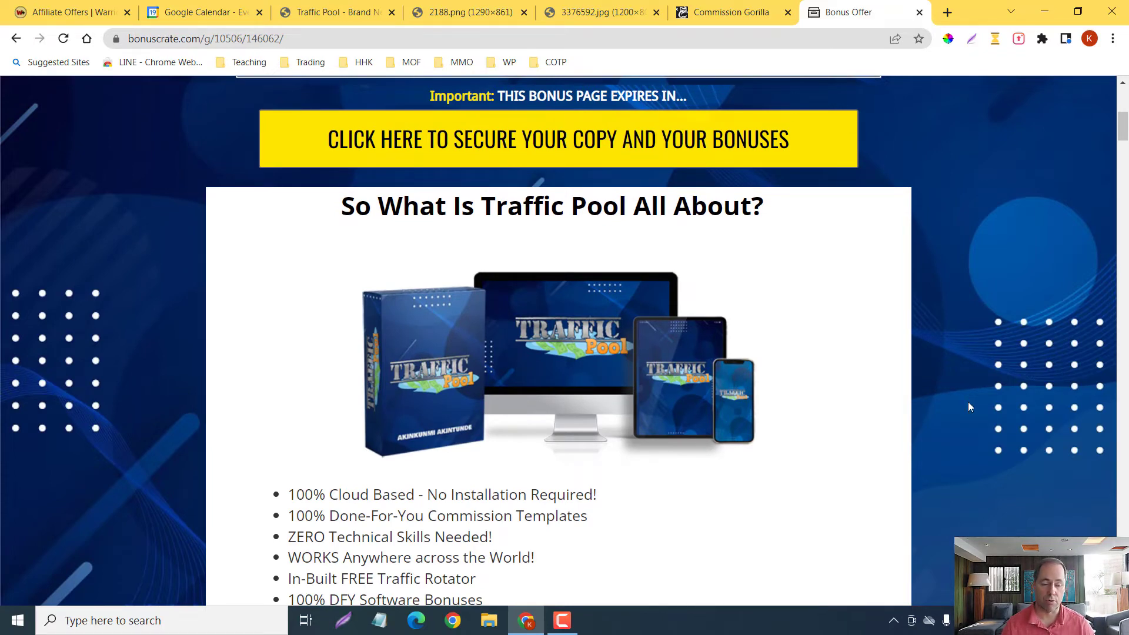
pyautogui.scroll(-4, 968, 407)
pyautogui.scroll(11, 969, 407)
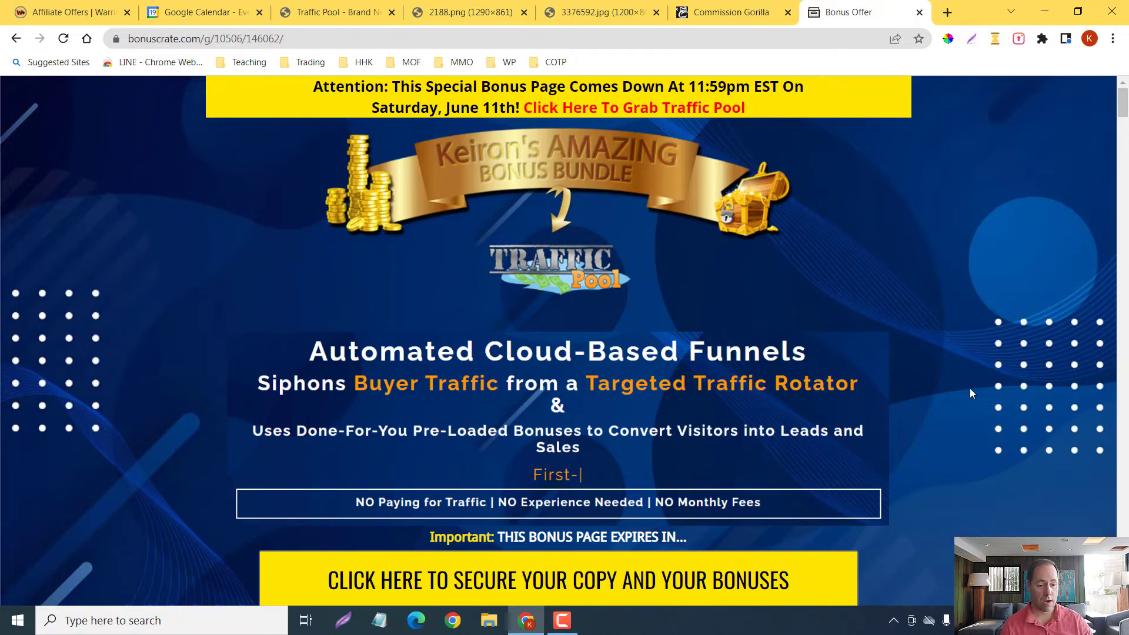
pyautogui.scroll(-6, 939, 266)
pyautogui.scroll(6, 941, 273)
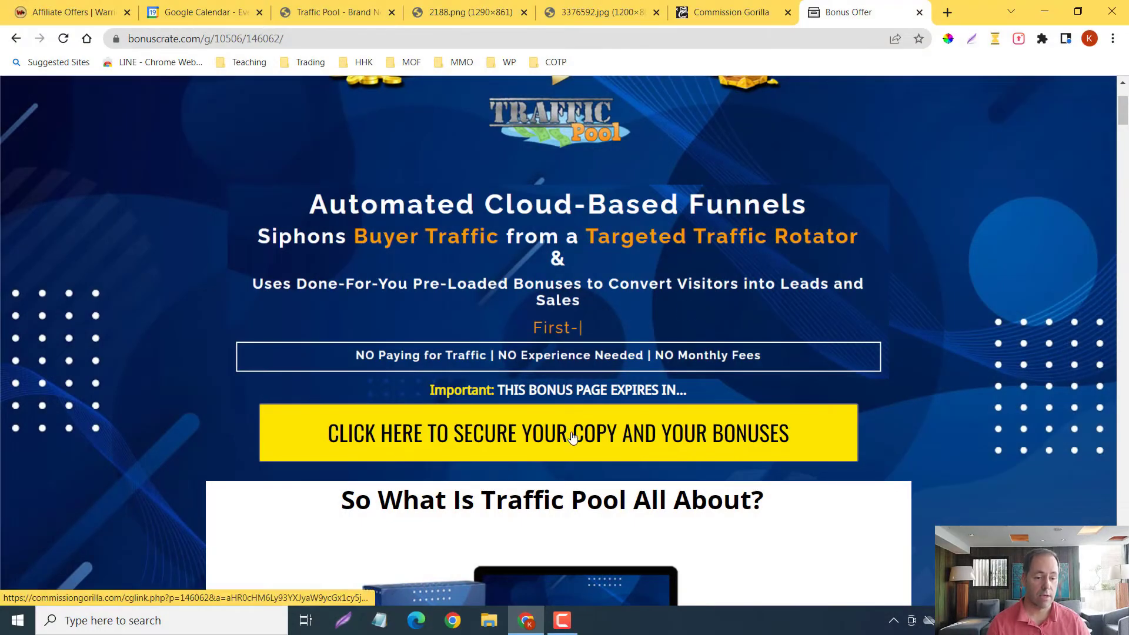
pyautogui.scroll(-2, 552, 471)
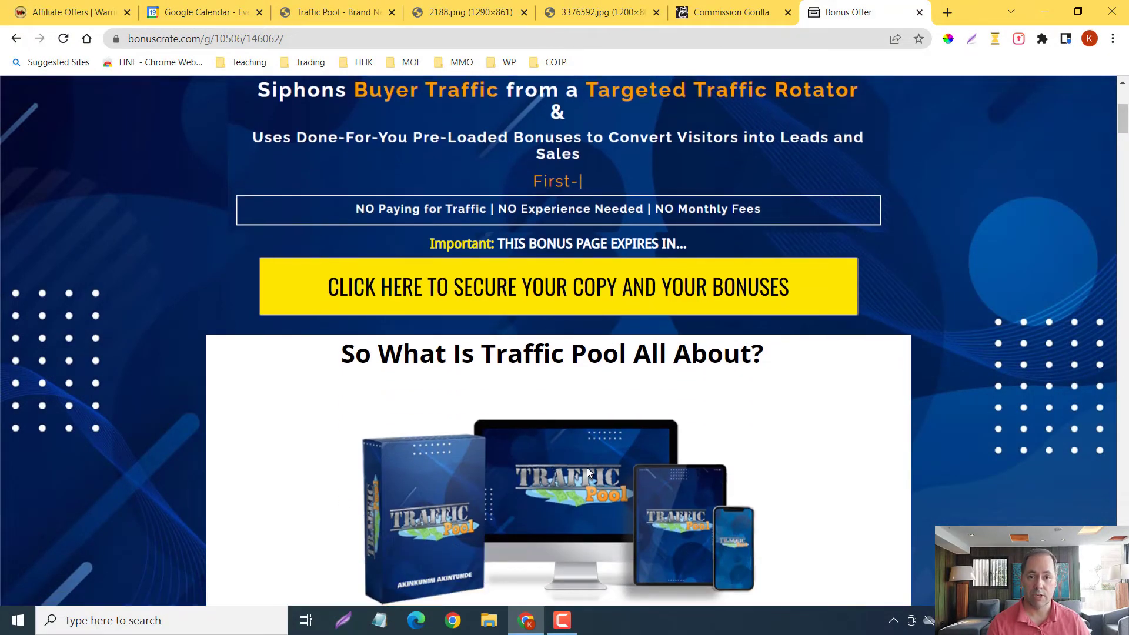
pyautogui.scroll(5, 587, 467)
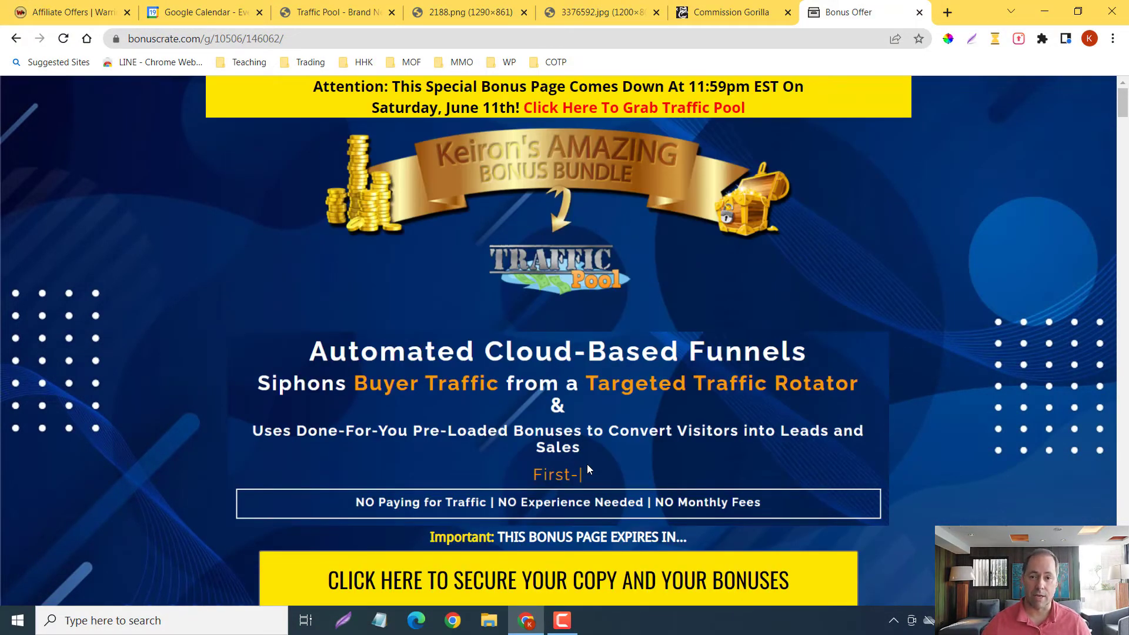